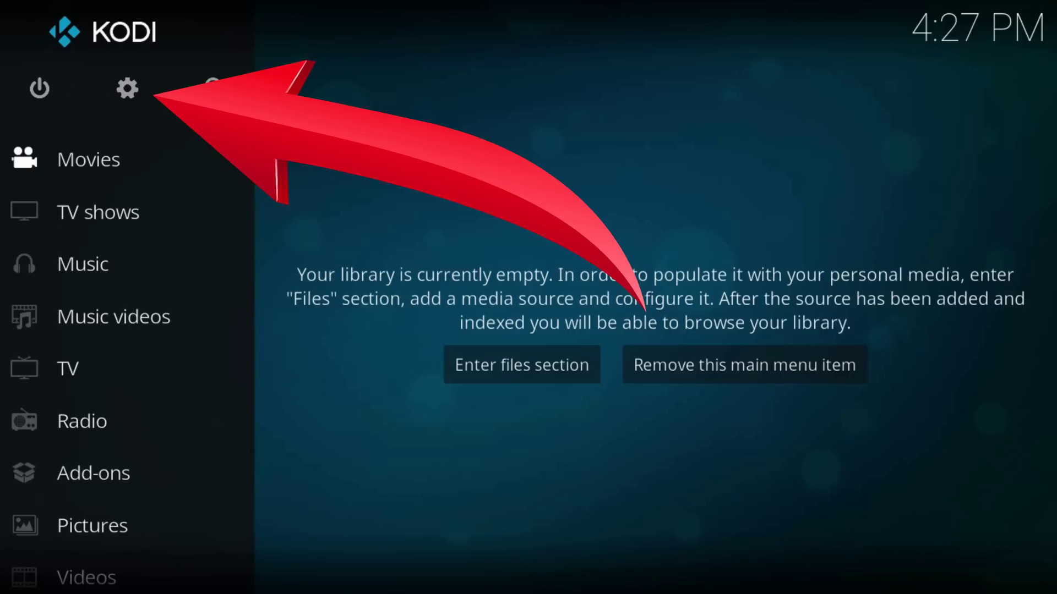
# Step: Open File manager from System settings, showing Profile directory, Repository and Add source
pyautogui.press('Up')
pyautogui.press('Right')
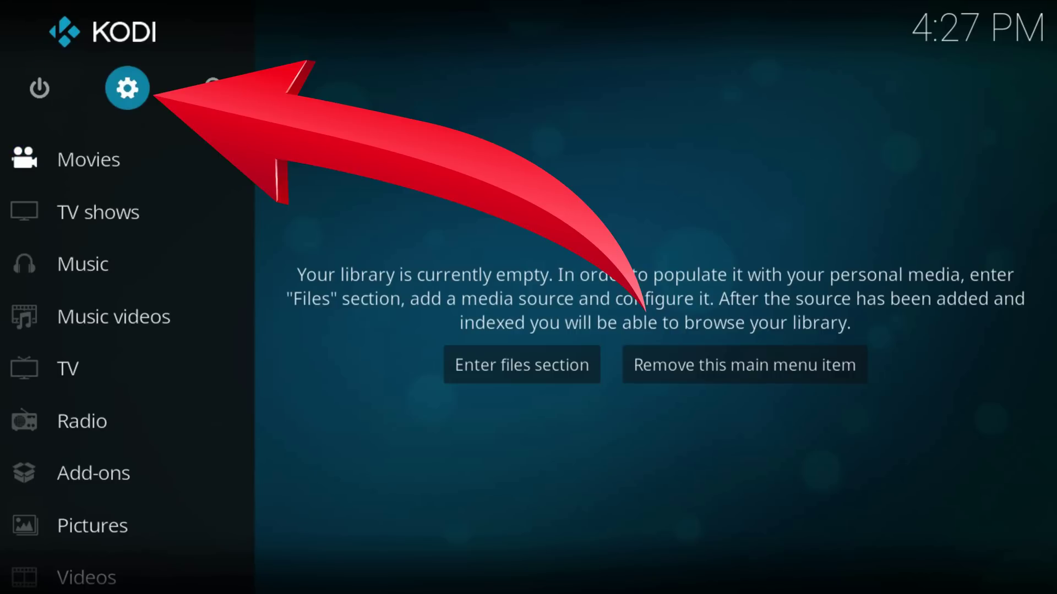
pyautogui.press('Return')
pyautogui.press('Down')
pyautogui.press('Down')
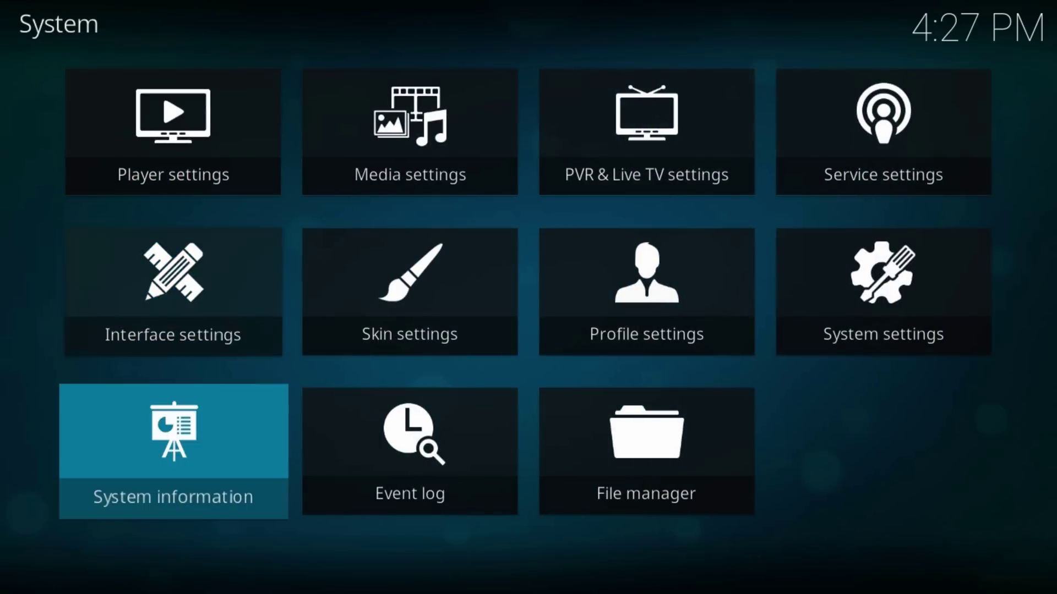
pyautogui.press('Right')
pyautogui.press('Right')
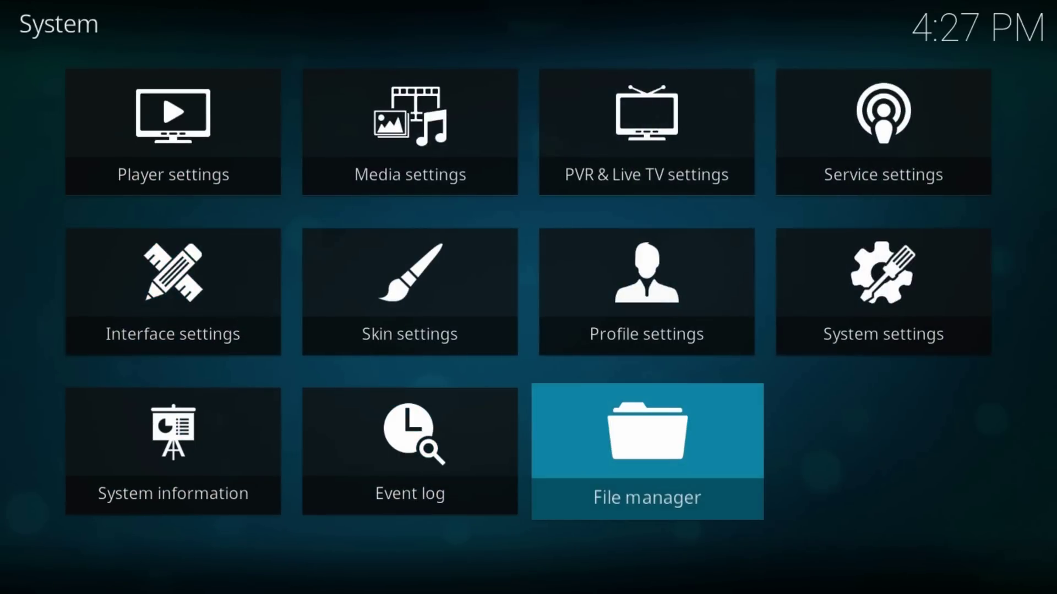
pyautogui.press('Return')
pyautogui.press('Down')
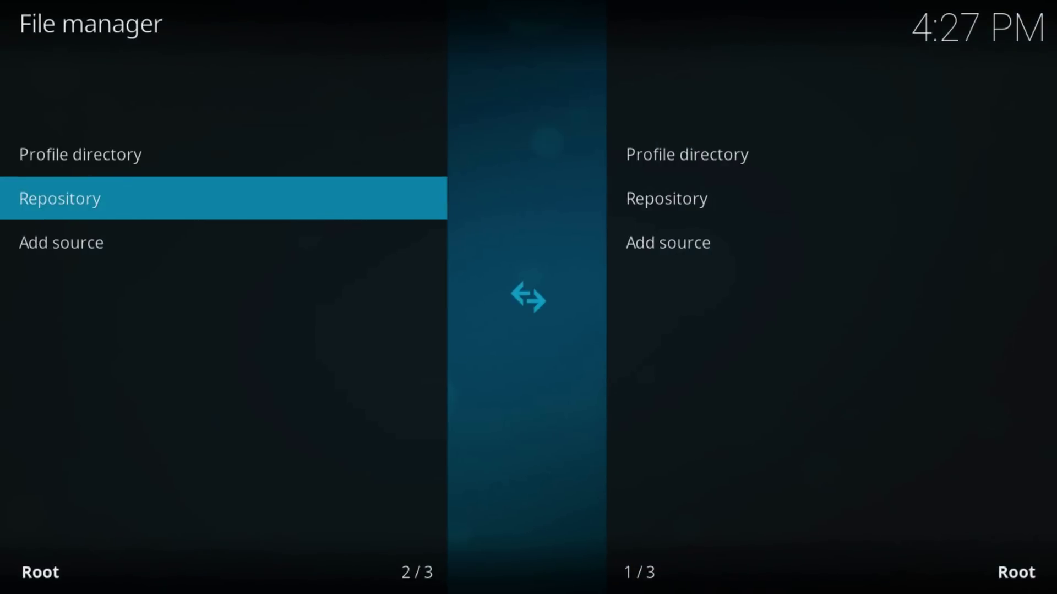
pyautogui.press('Down')
pyautogui.press('Return')
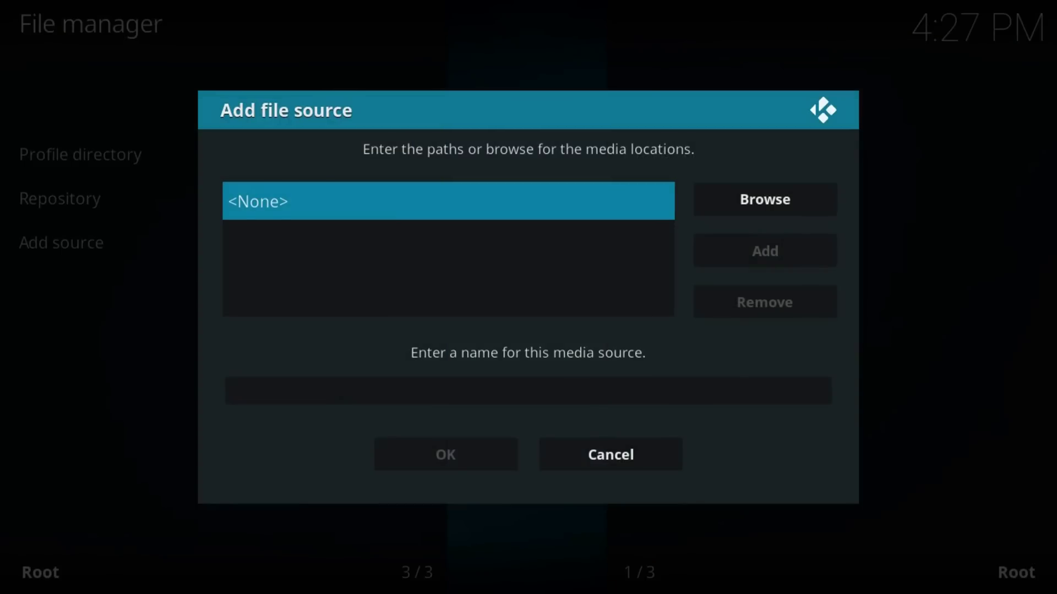
pyautogui.press('Return')
pyautogui.write('h')
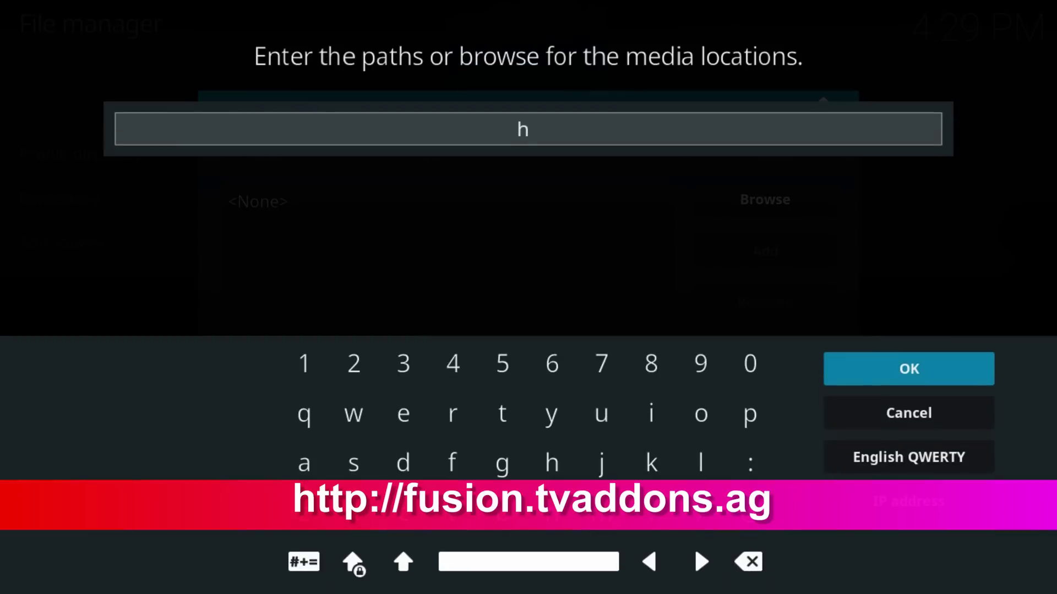
pyautogui.write('ttp://')
pyautogui.write('fusion.tvad')
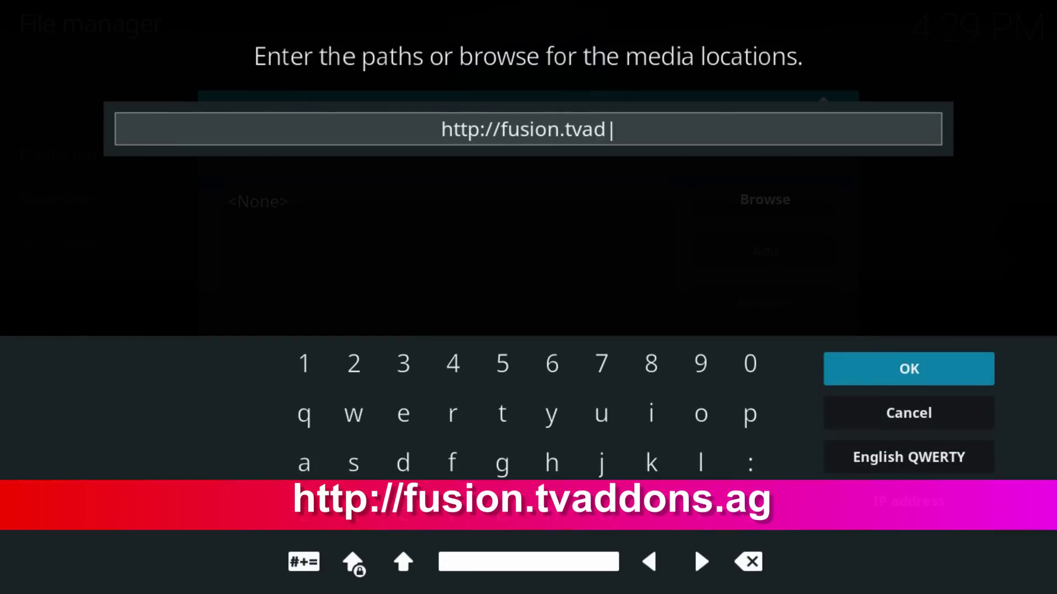
pyautogui.write('dons.go')
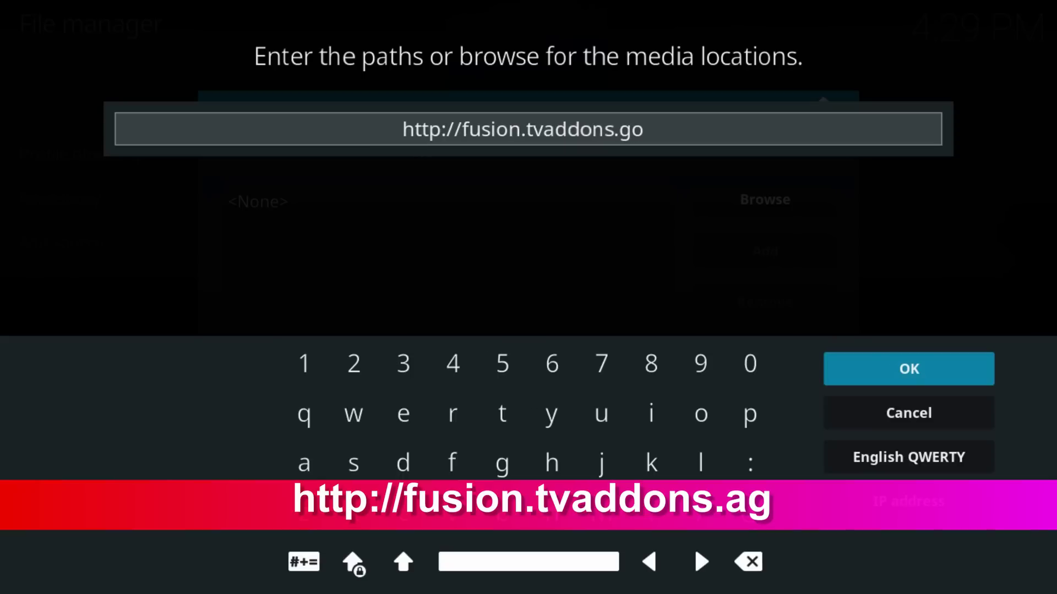
pyautogui.press('BackSpace')
pyautogui.press('BackSpace')
pyautogui.write('ag')
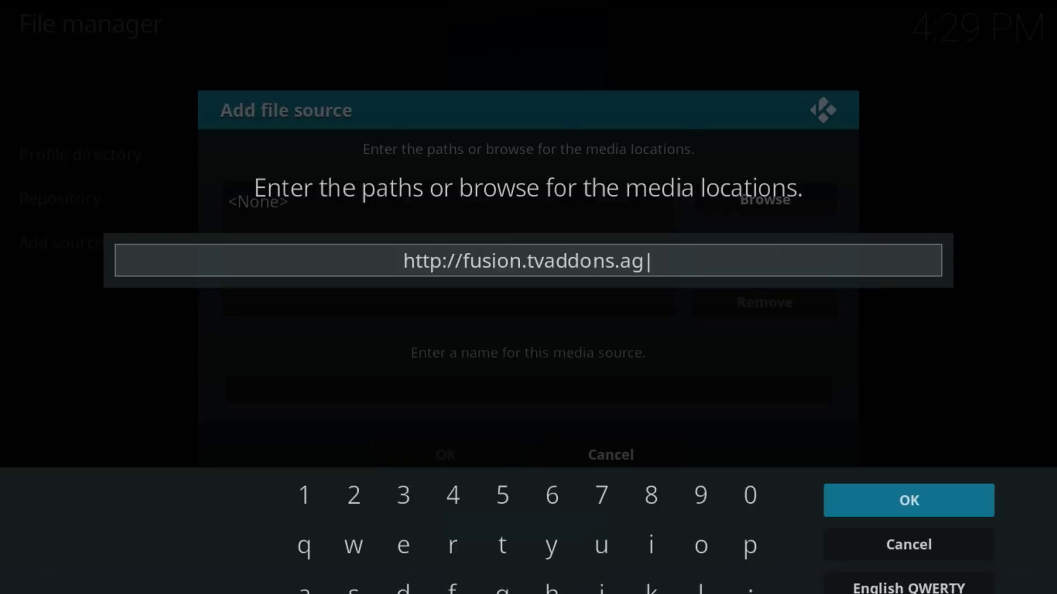
pyautogui.press('Return')
# Step: Name the source 'fusion' and save it
pyautogui.press('Down')
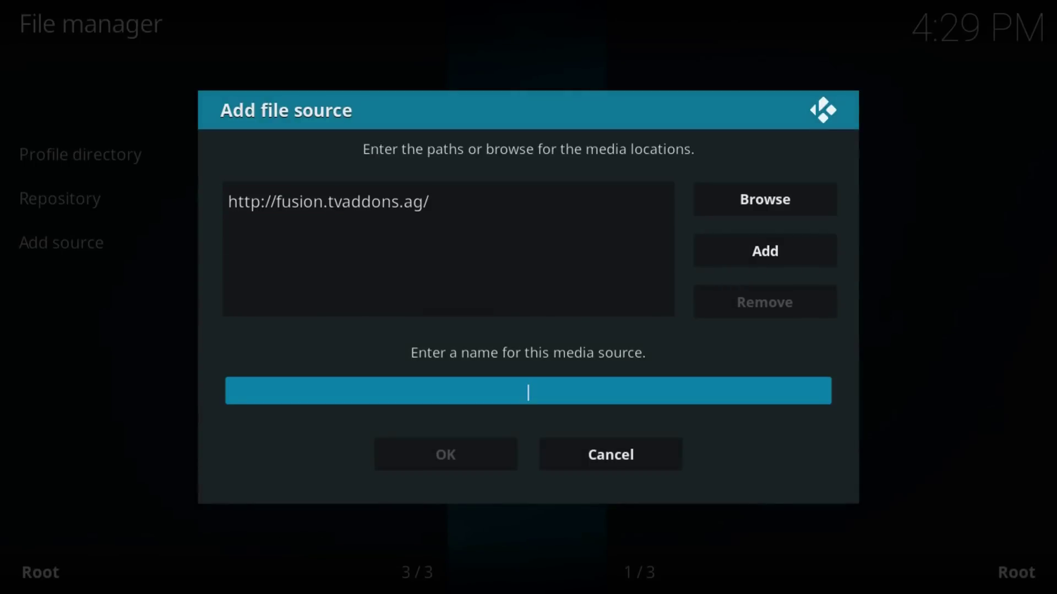
pyautogui.write('fusion')
pyautogui.press('Down')
pyautogui.press('Left')
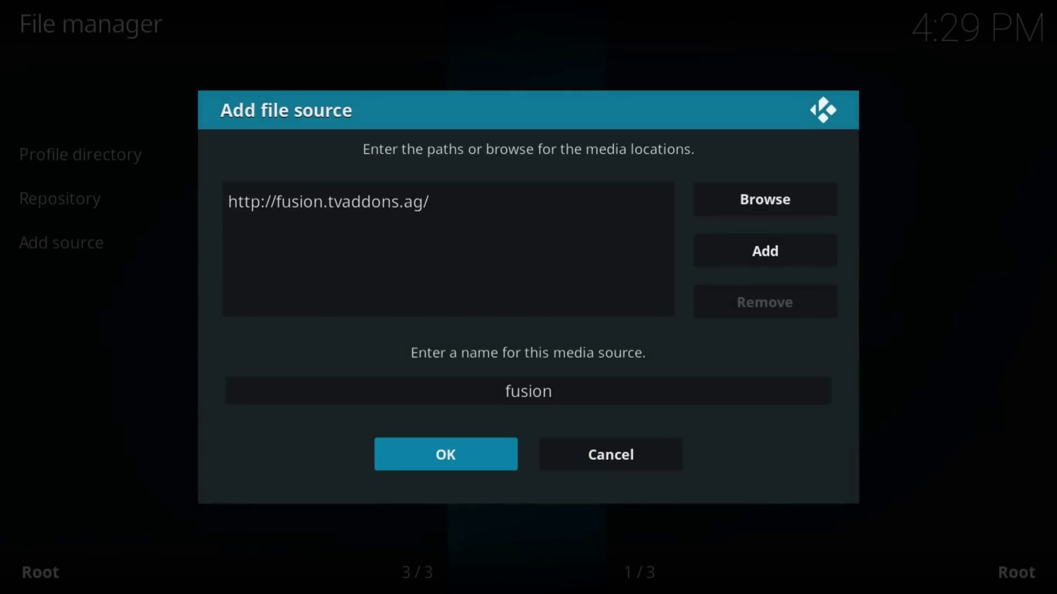
pyautogui.press('Return')
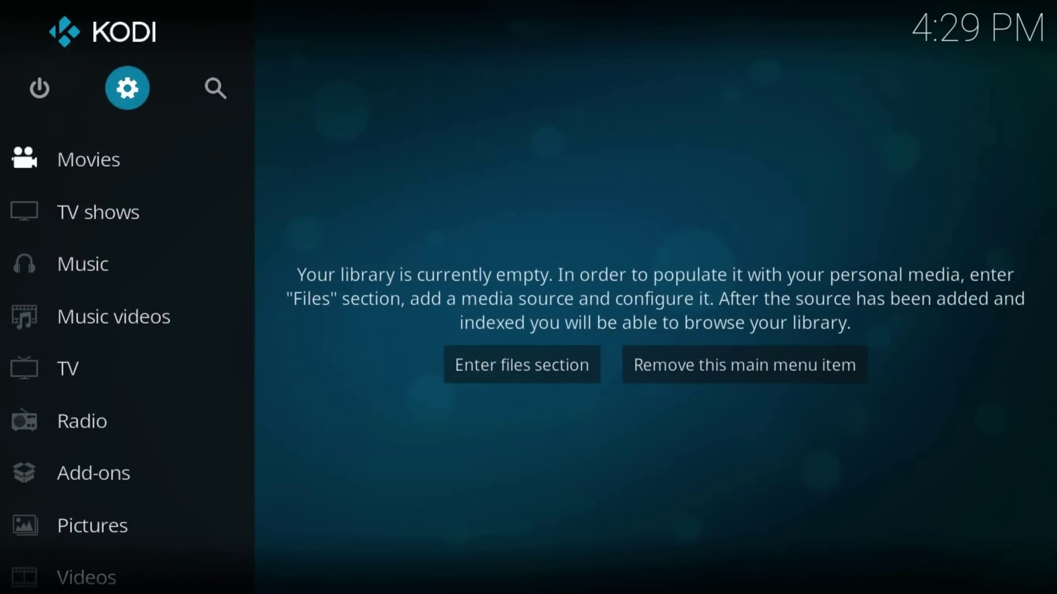
# Step: Go to Add-ons on the home menu and open the Add-on browser
pyautogui.press('Down')
pyautogui.press('Down')
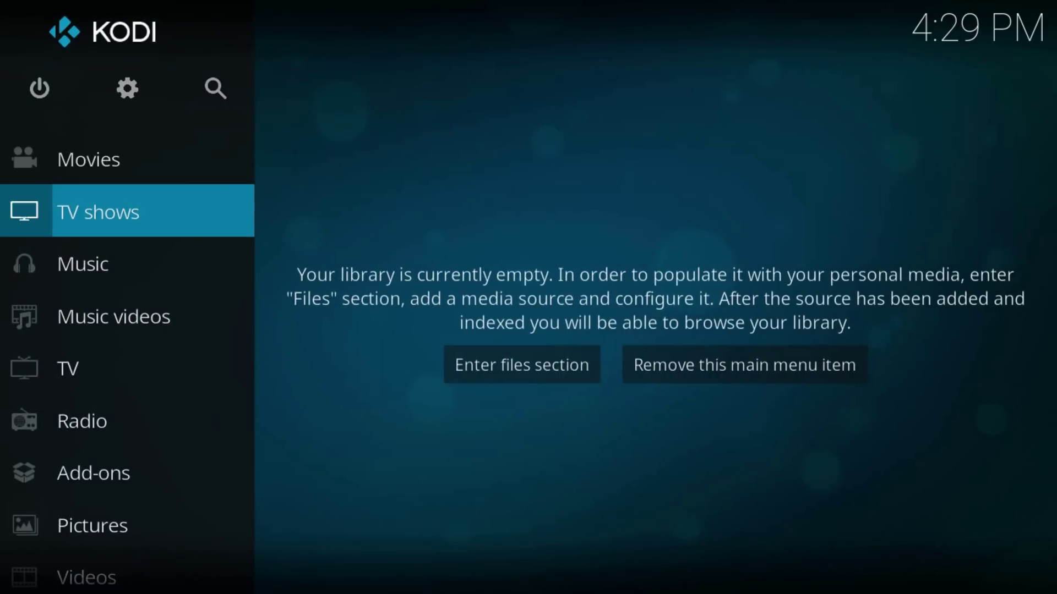
pyautogui.press('Down')
pyautogui.press('Down')
pyautogui.press('Down')
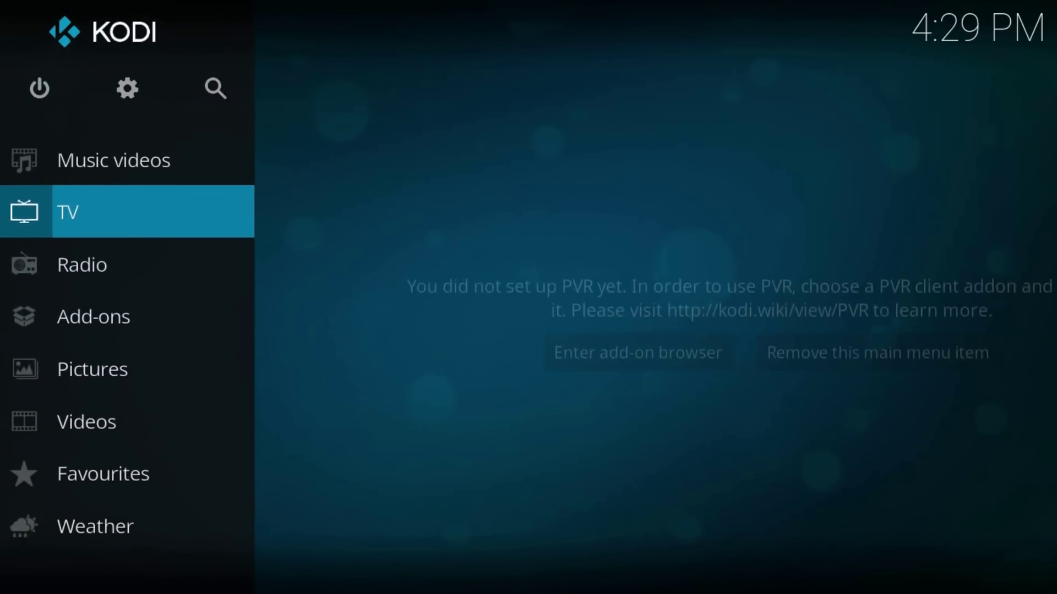
pyautogui.press('Down')
pyautogui.press('Down')
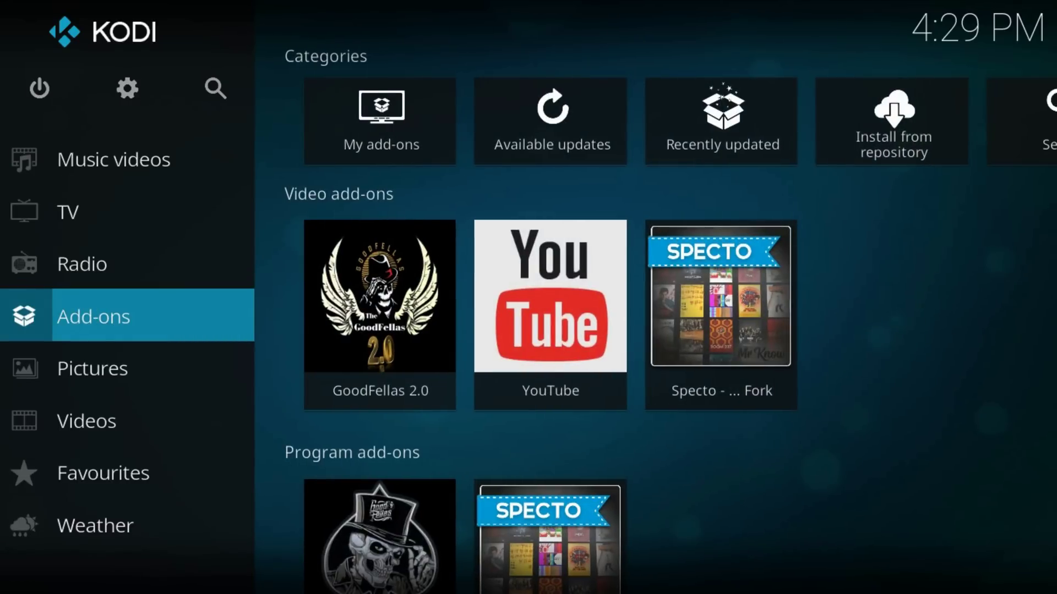
pyautogui.press('Return')
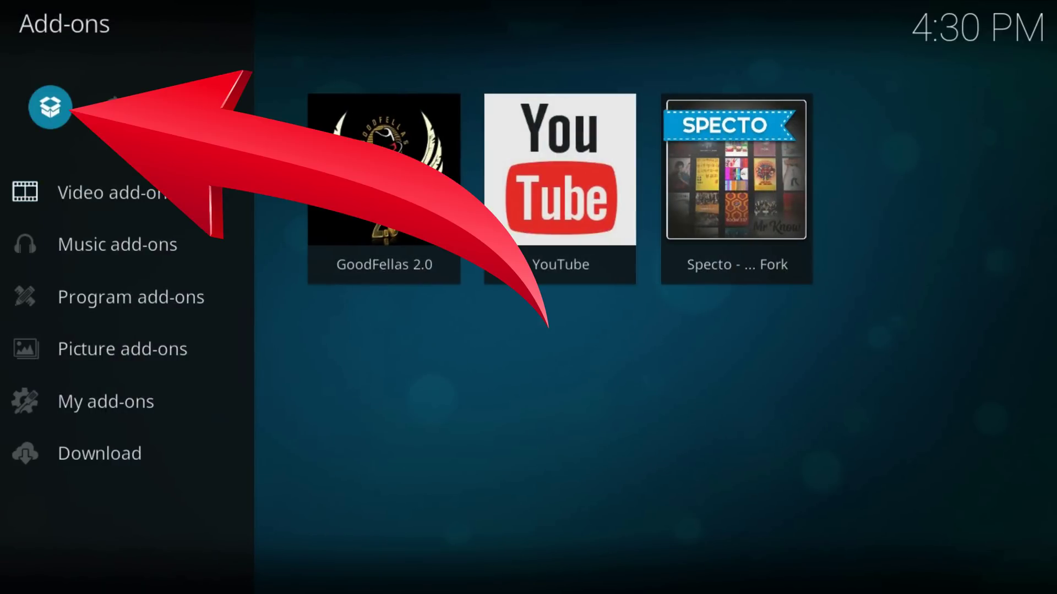
pyautogui.press('Return')
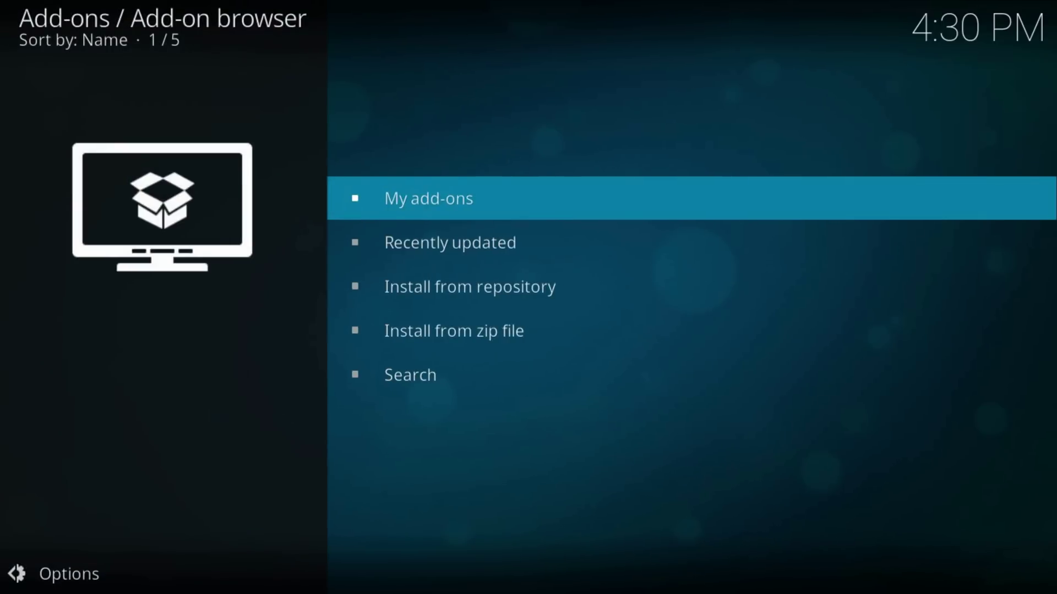
# Step: Install plugin.video.freshstart-1.0.5.zip from the fusion source's begin-here folder
pyautogui.press('Down')
pyautogui.press('Down')
pyautogui.press('Down')
pyautogui.press('Return')
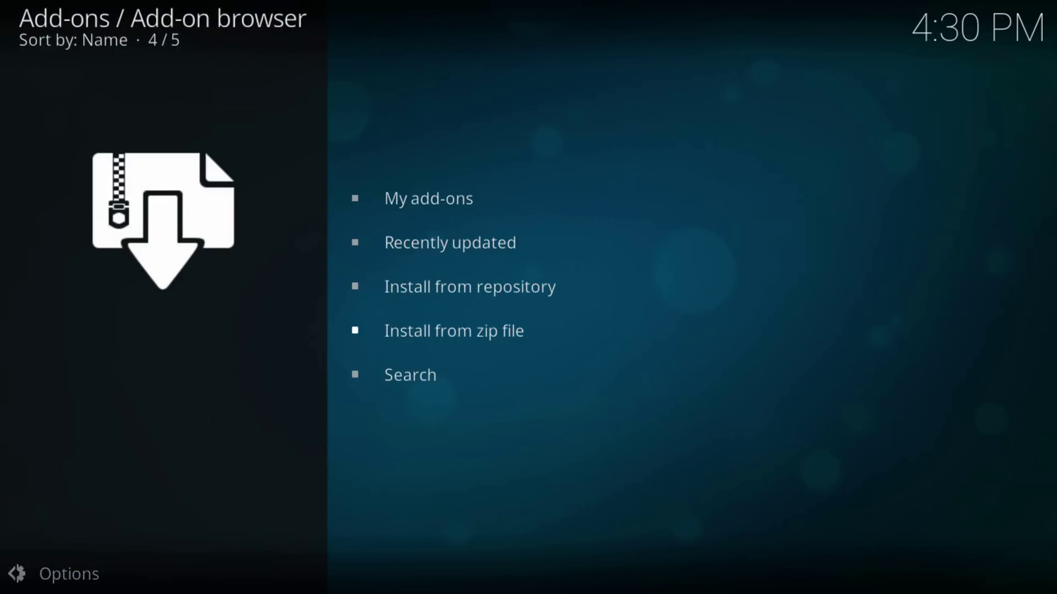
pyautogui.press('Down')
pyautogui.press('Down')
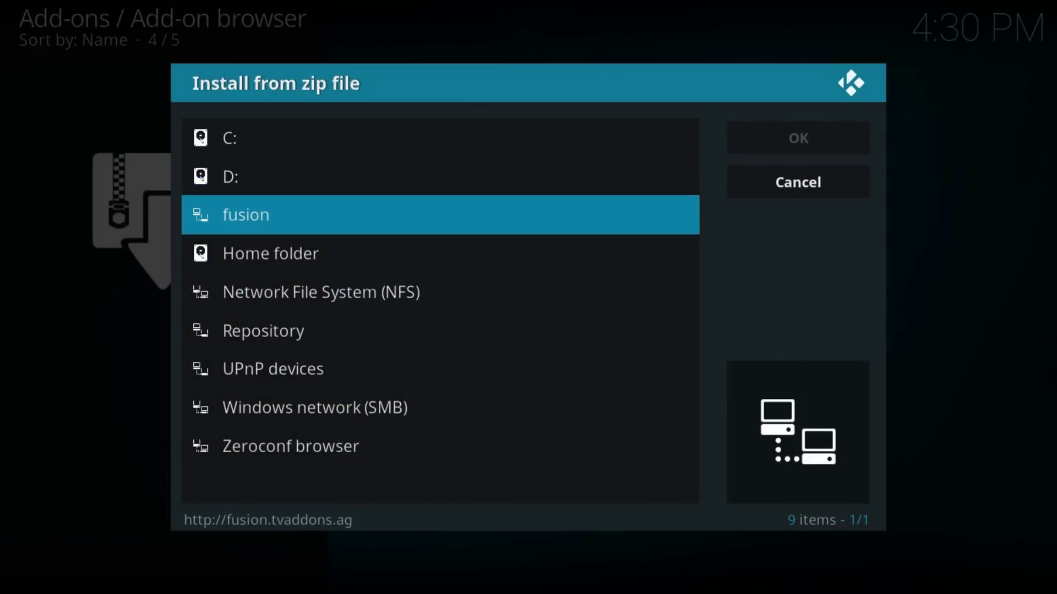
pyautogui.press('Return')
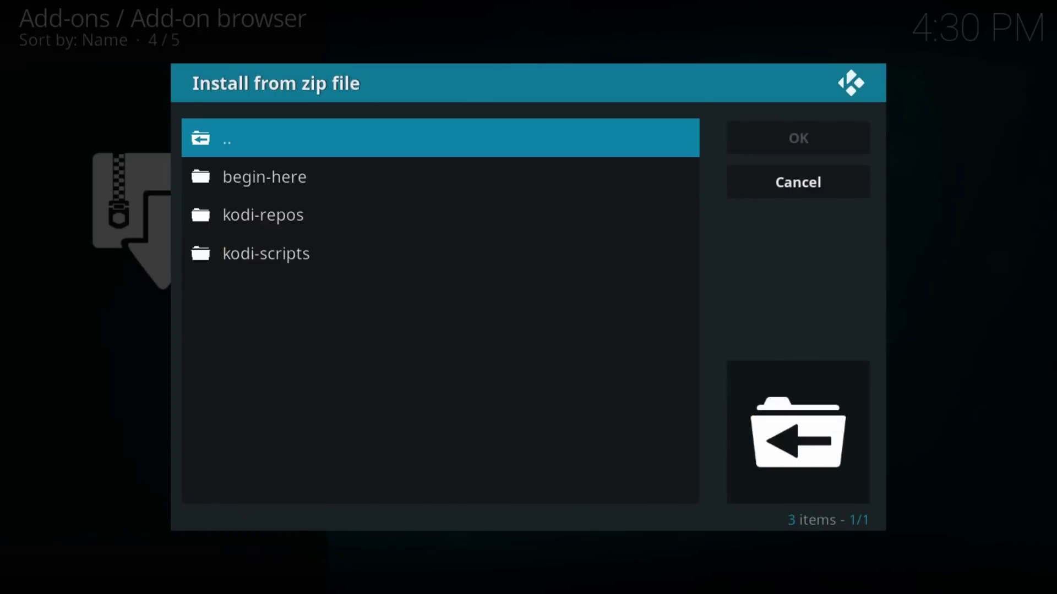
pyautogui.press('Down')
pyautogui.press('Return')
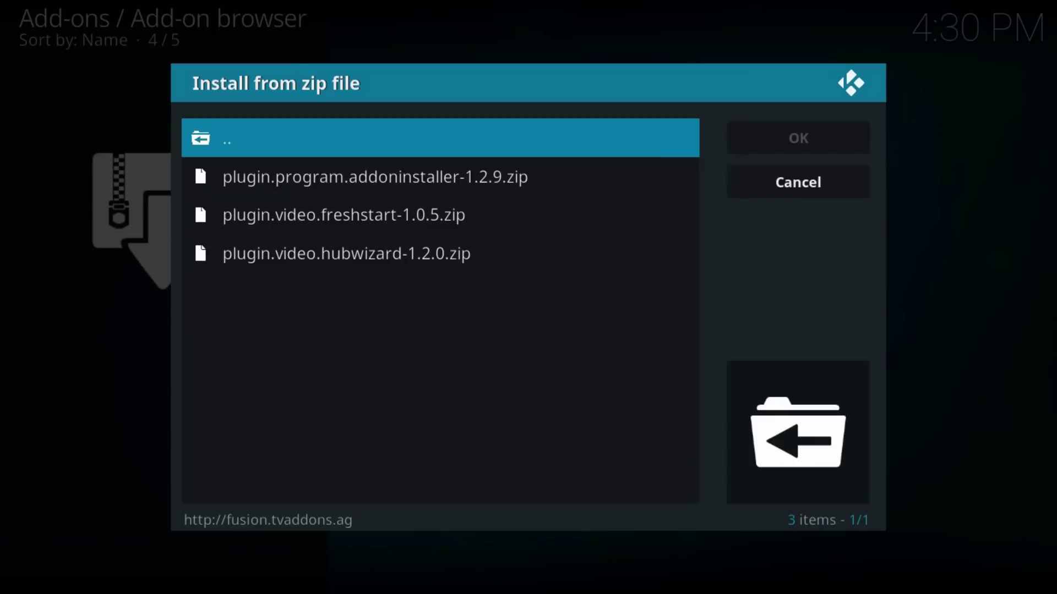
pyautogui.press('Down')
pyautogui.press('Down')
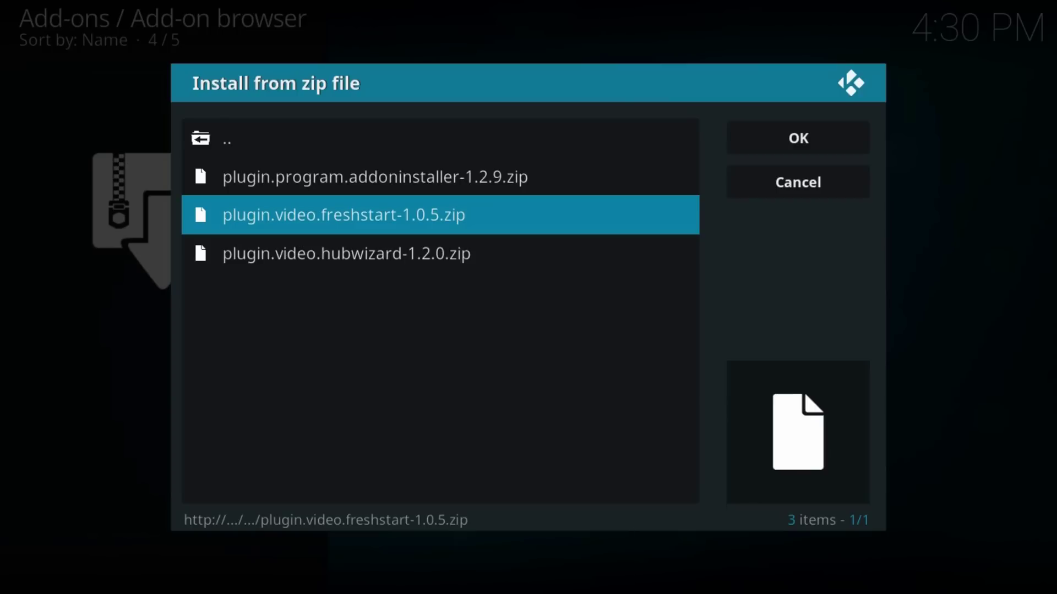
pyautogui.press('Return')
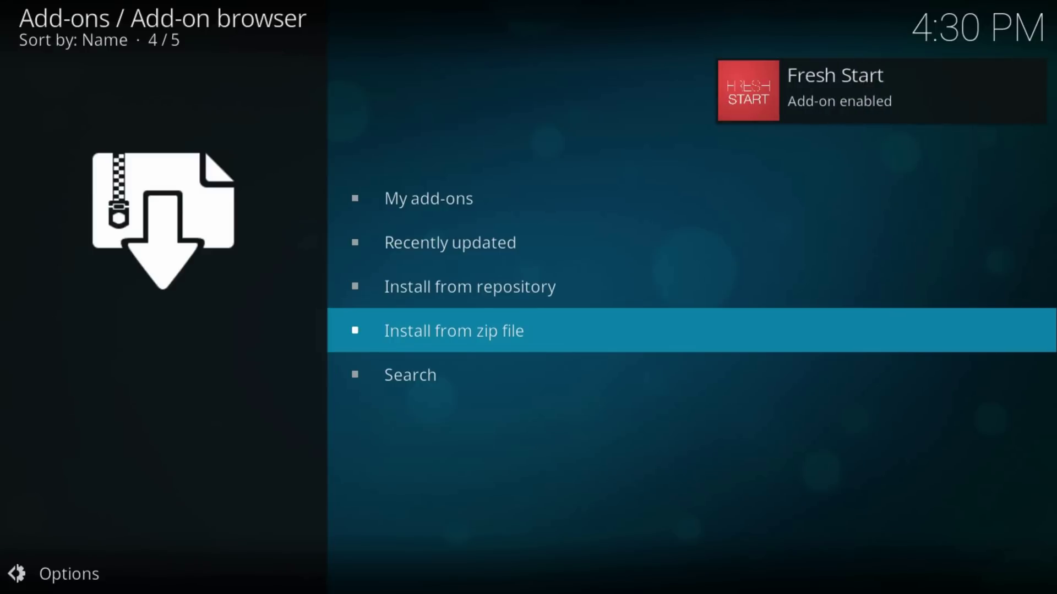
# Step: Back out to Add-ons and move to the Fresh Start tile under Program add-ons
pyautogui.press('BackSpace')
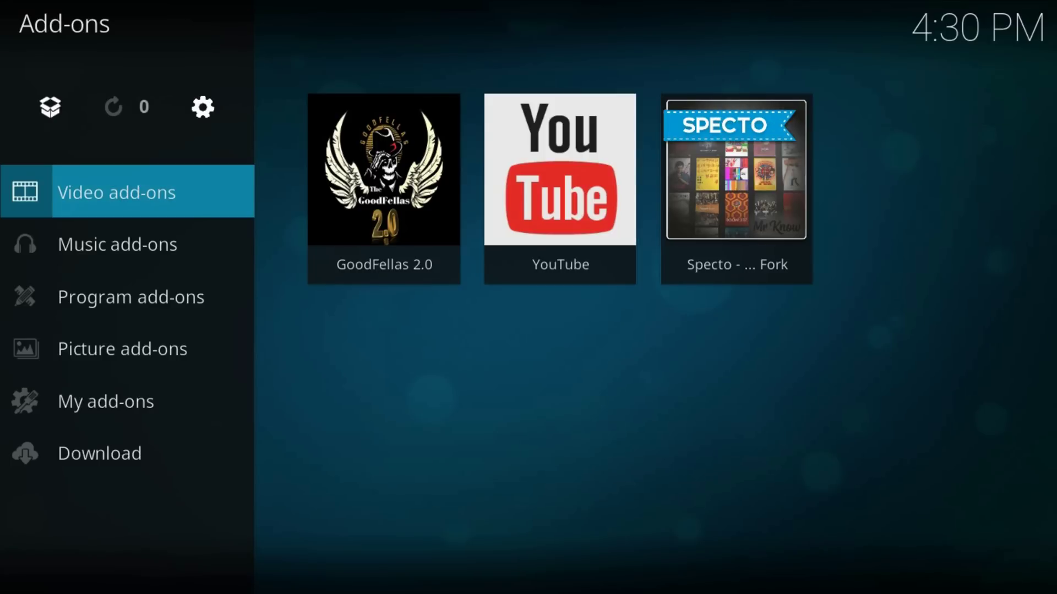
pyautogui.press('Down')
pyautogui.press('Down')
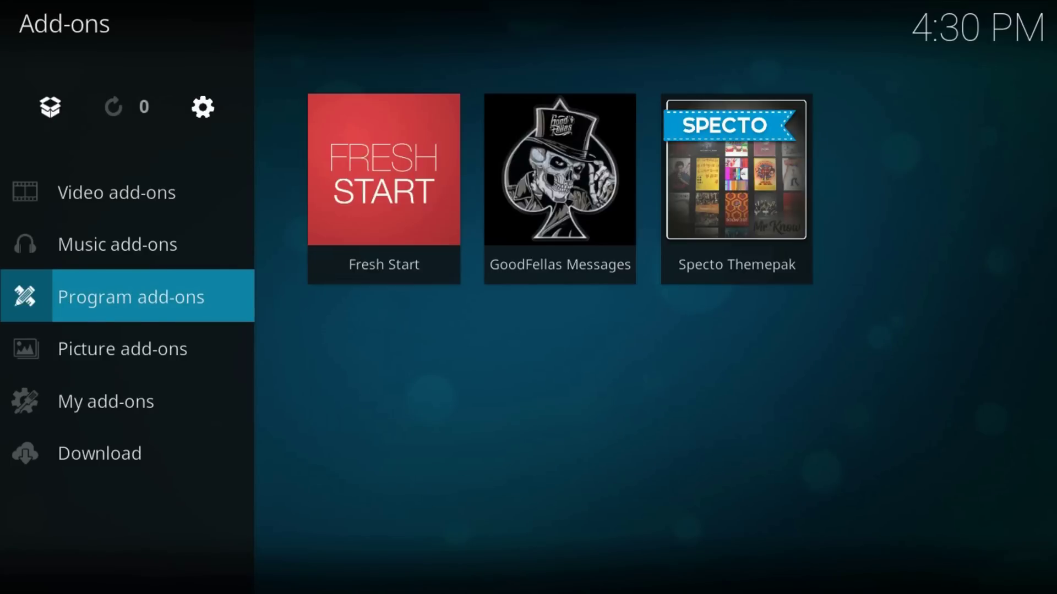
pyautogui.press('Right')
pyautogui.press('Right')
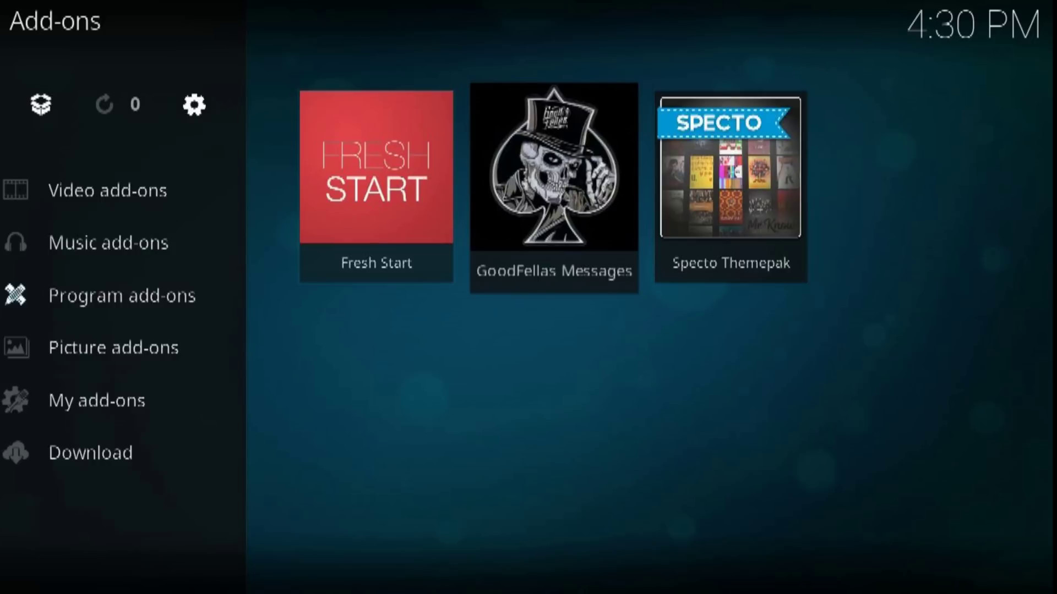
pyautogui.press('Left')
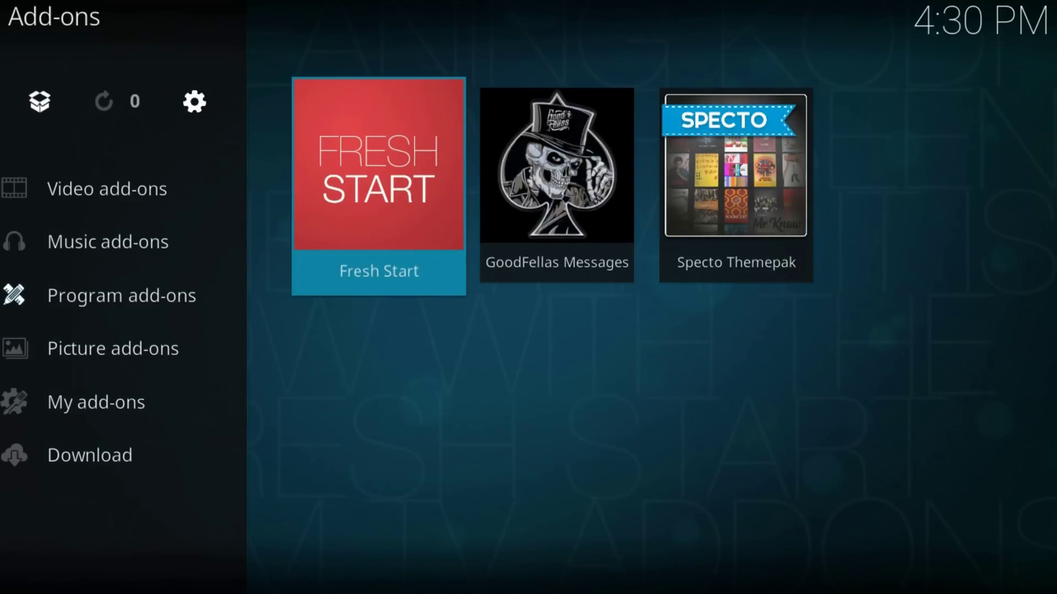
# Step: Launch Fresh Start, answer Yes to restore defaults, and acknowledge the finished reset
pyautogui.press('Return')
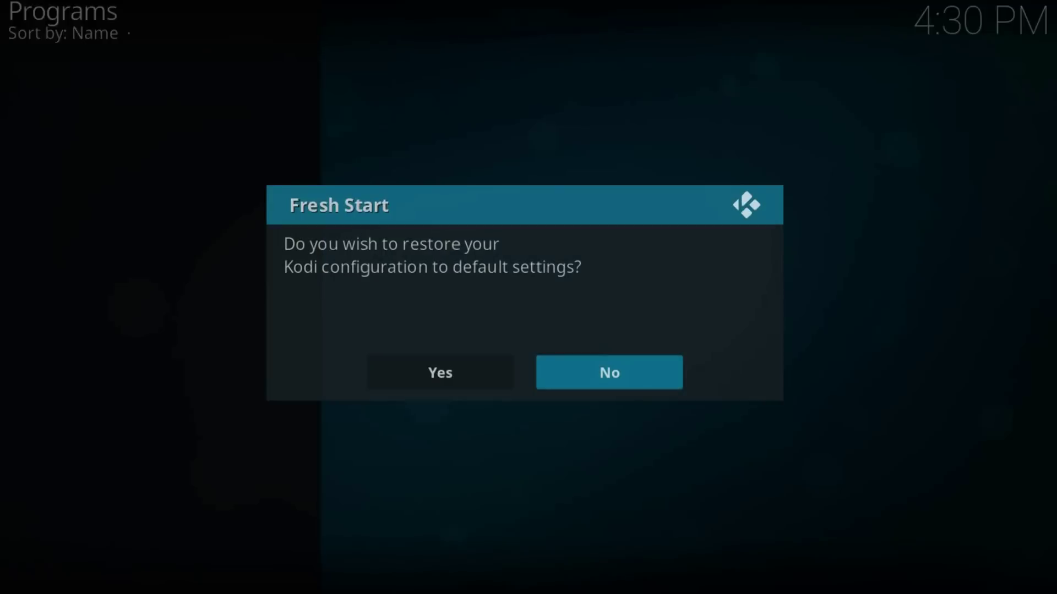
pyautogui.press('Left')
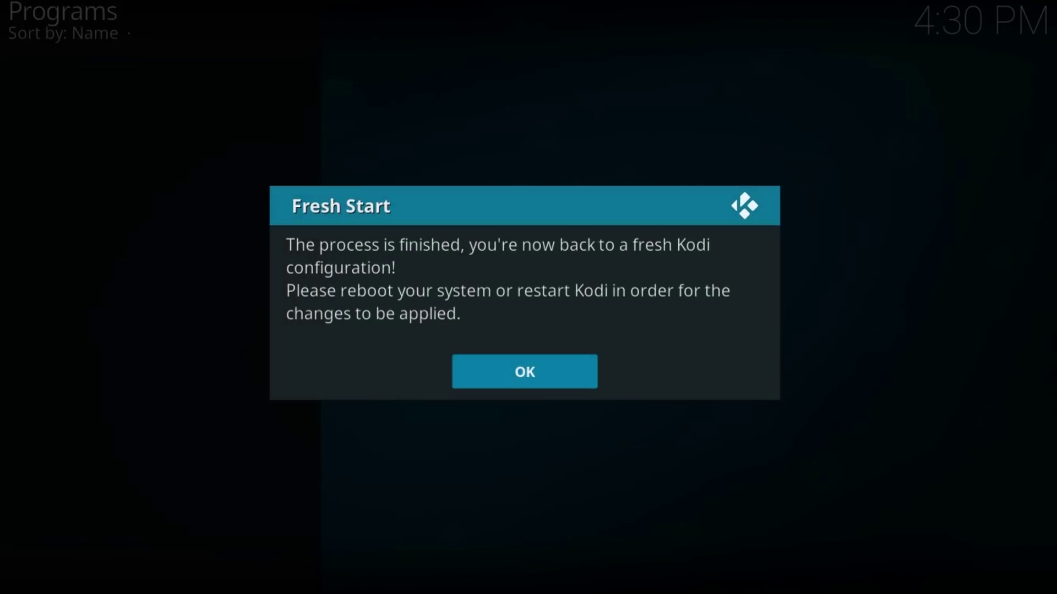
pyautogui.press('Return')
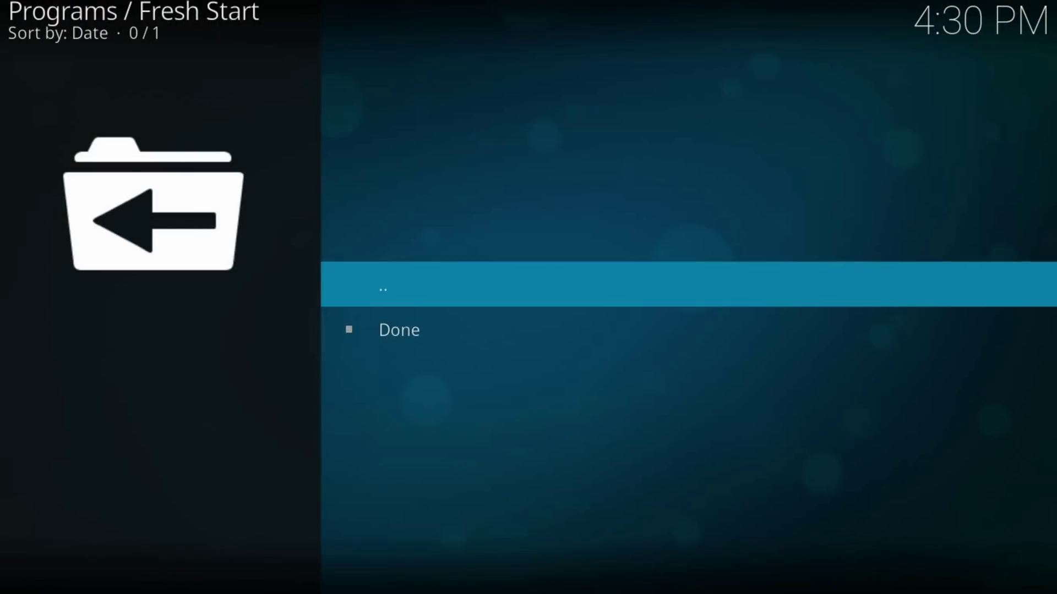
pyautogui.press('Return')
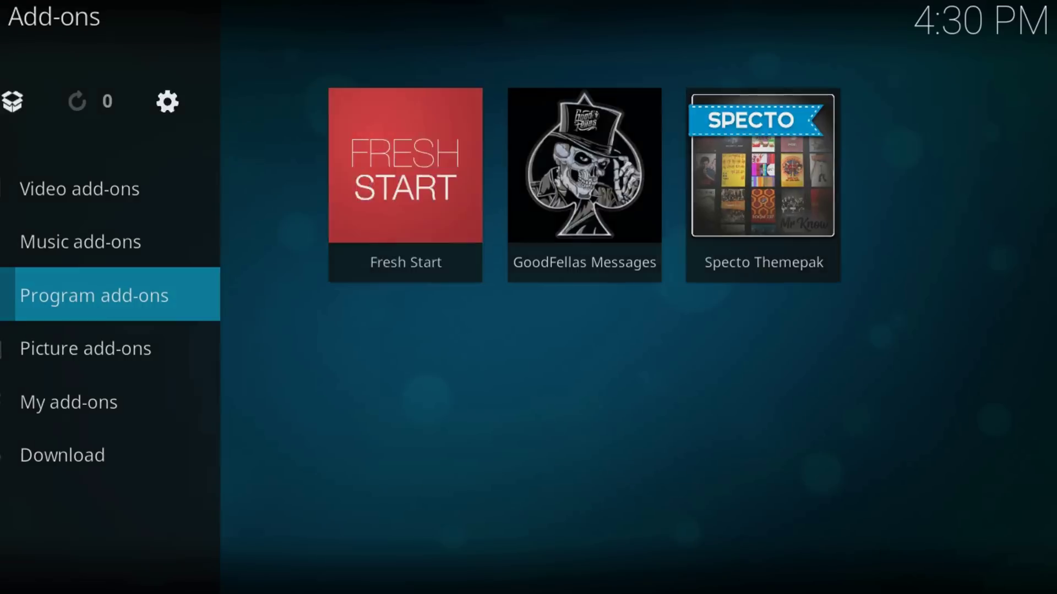
# Step: Return to the home screen and bring up the Power options
pyautogui.press('BackSpace')
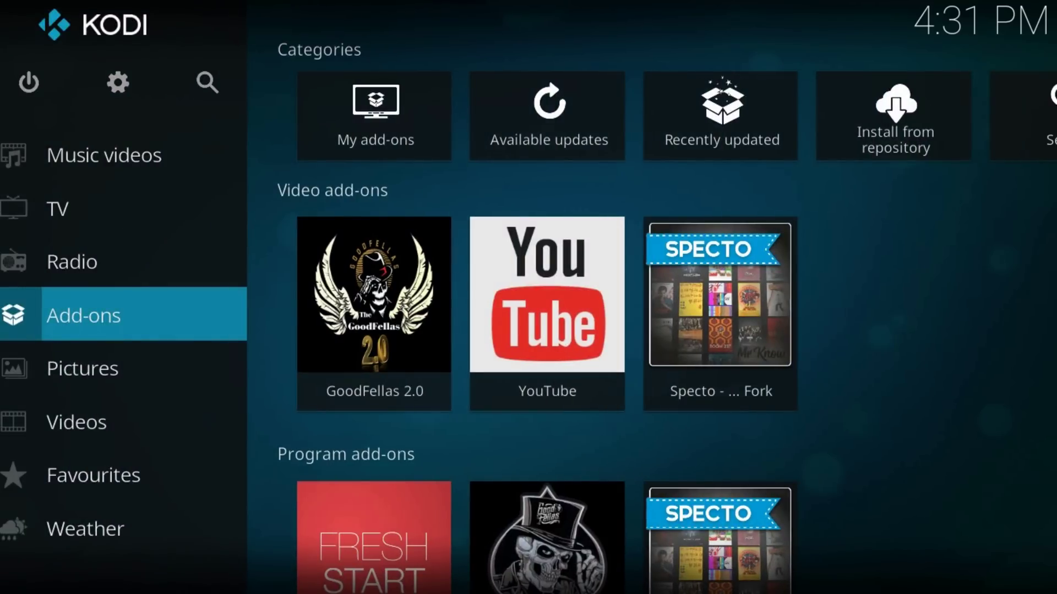
pyautogui.press('Up')
pyautogui.press('Up')
pyautogui.press('Up')
pyautogui.press('Up')
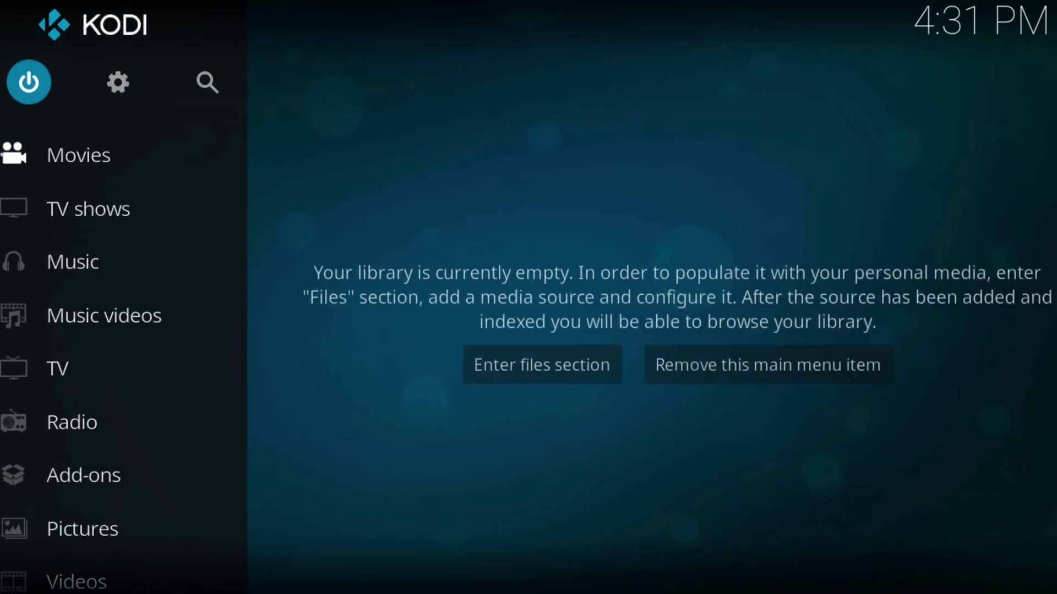
pyautogui.press('Return')
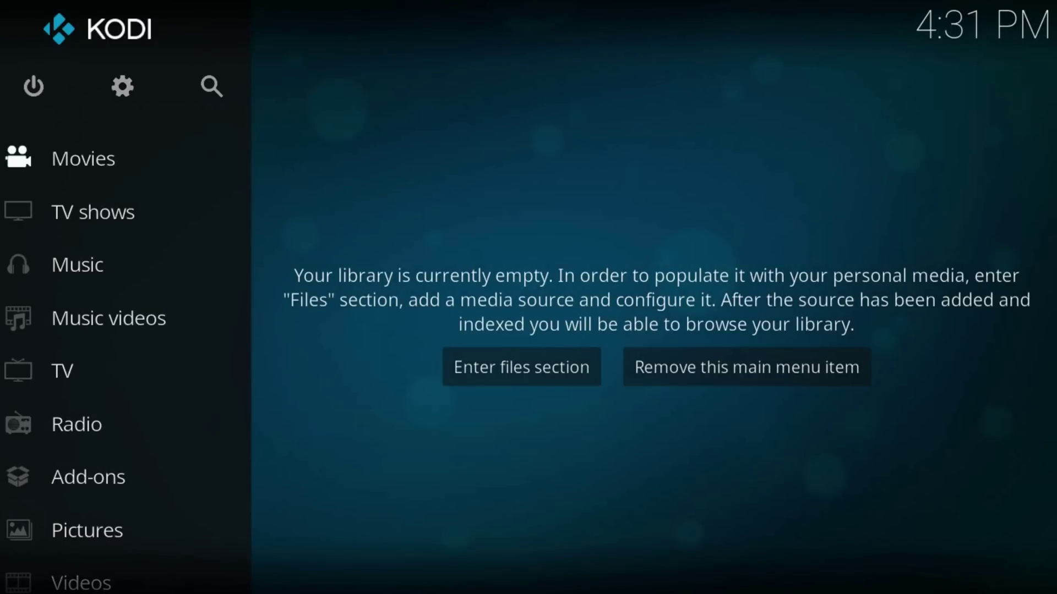
# Step: Confirm Add-ons and the Add-on browser show no installed add-ons, then return Home
pyautogui.press('Down')
pyautogui.press('Down')
pyautogui.press('Down')
pyautogui.press('Down')
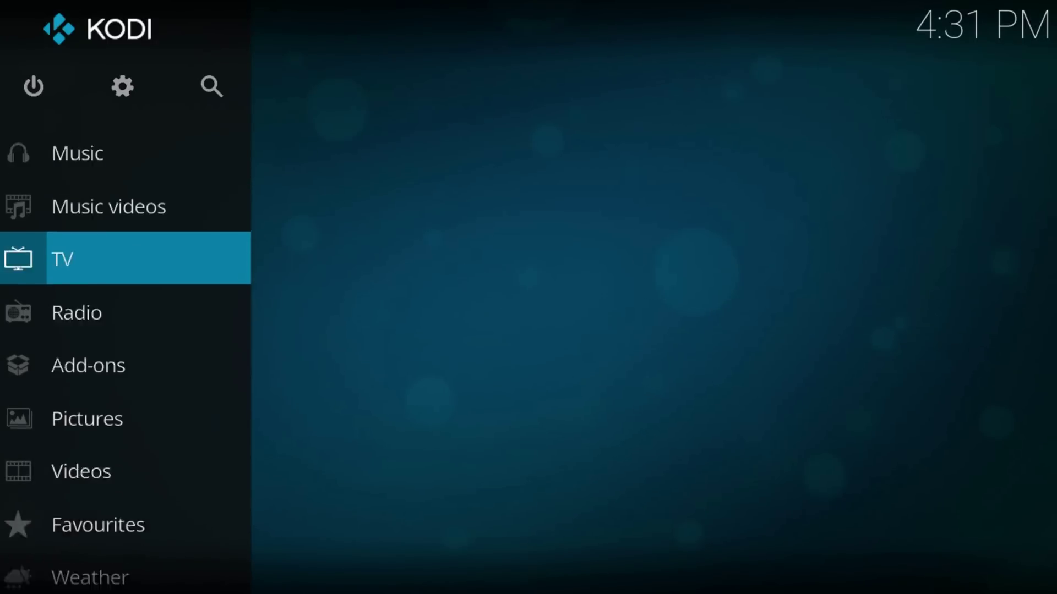
pyautogui.press('Down')
pyautogui.press('Down')
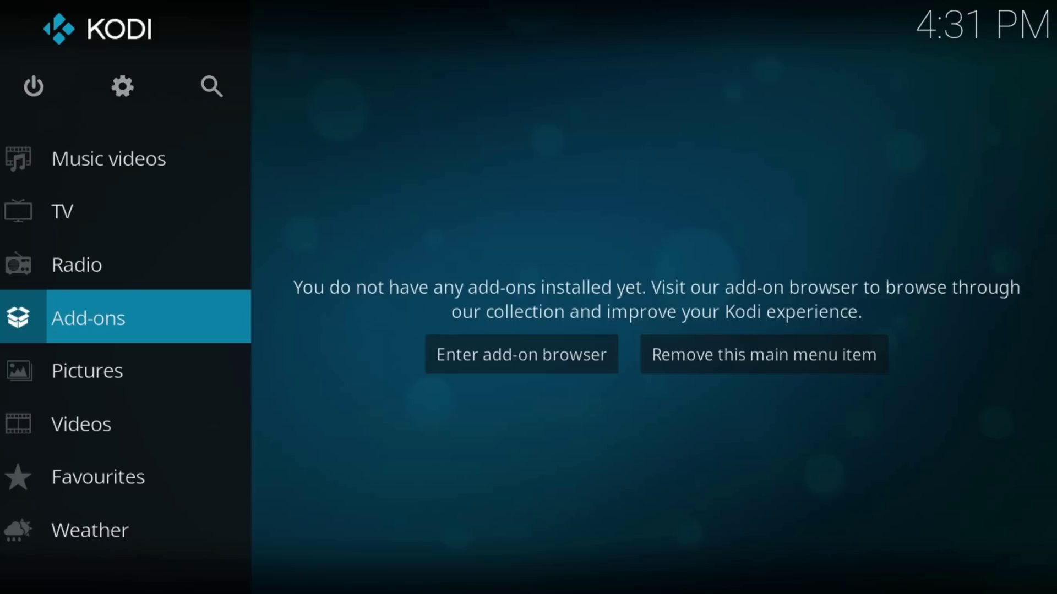
pyautogui.press('Return')
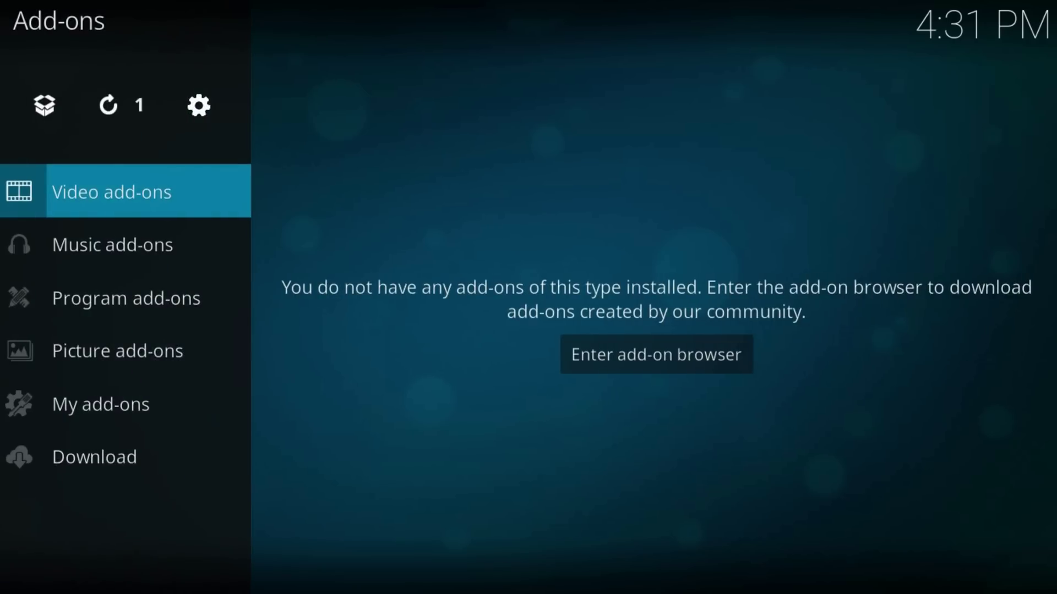
pyautogui.press('Up')
pyautogui.press('Return')
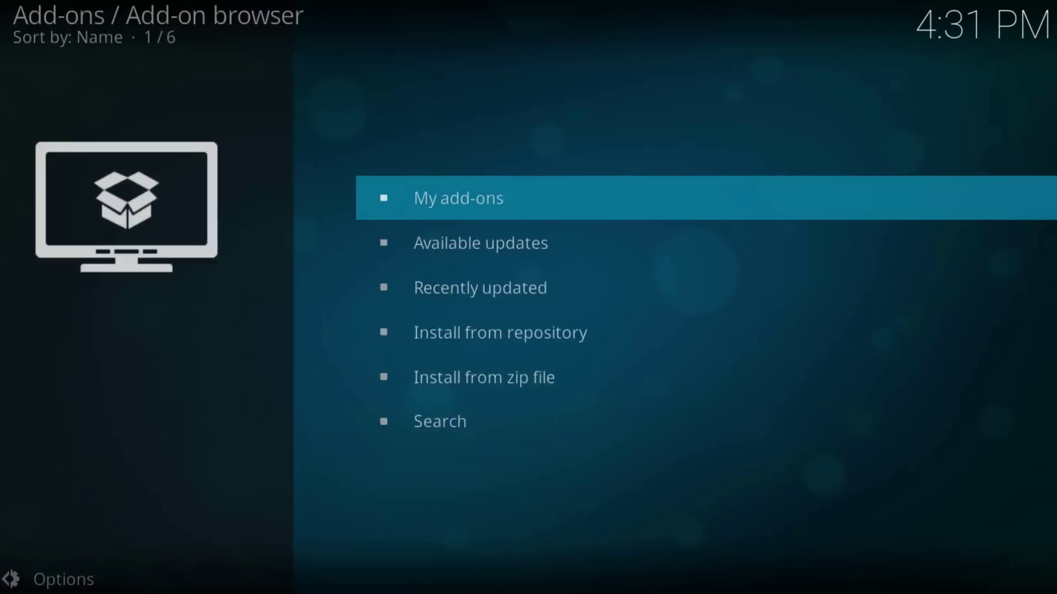
pyautogui.press('BackSpace')
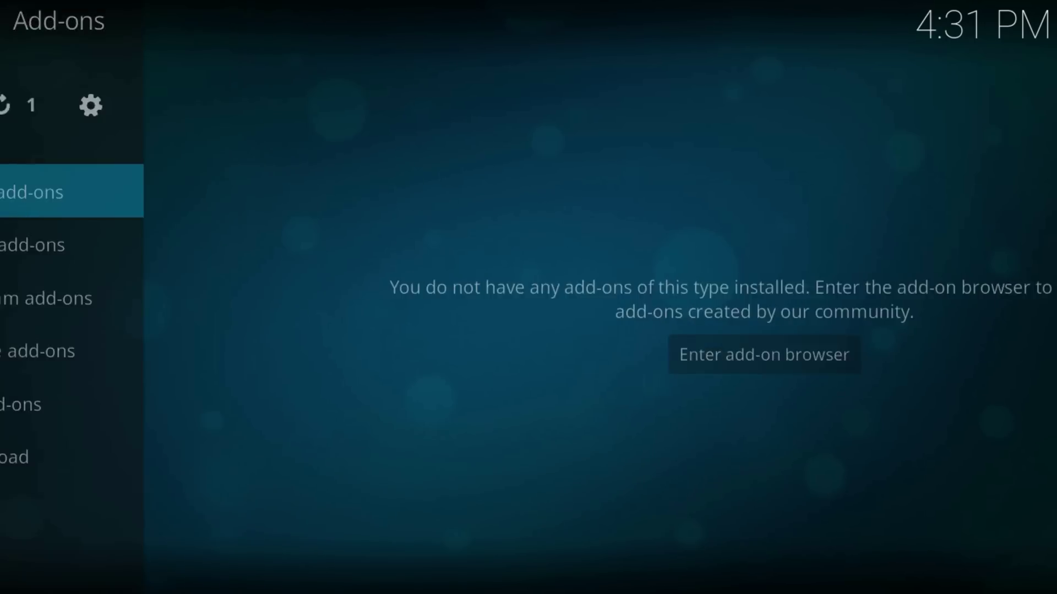
pyautogui.press('BackSpace')
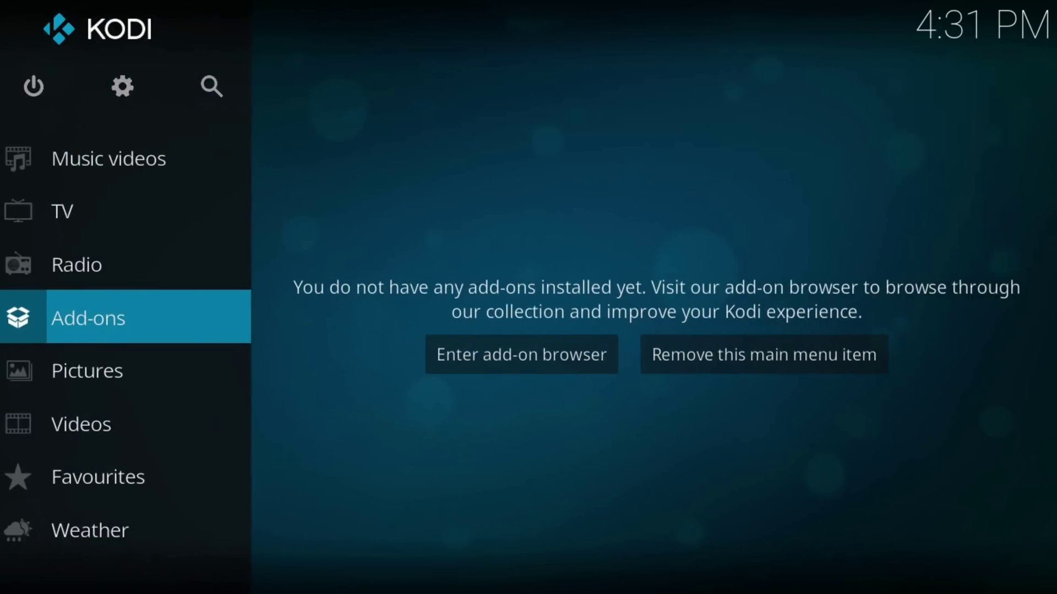
pyautogui.press('Up')
pyautogui.press('Up')
pyautogui.press('Up')
pyautogui.press('Up')
pyautogui.press('Up')
pyautogui.press('Up')
pyautogui.press('Up')
# Step: Open File manager via System settings, now listing only Profile directory and Add source
pyautogui.press('Right')
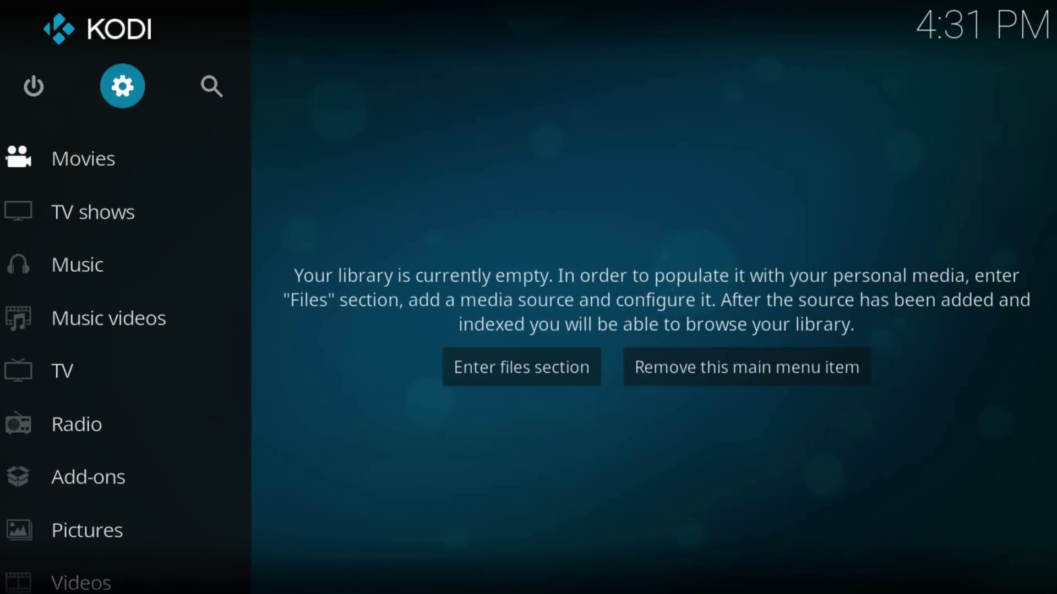
pyautogui.press('Return')
pyautogui.press('Down')
pyautogui.press('Down')
pyautogui.press('Right')
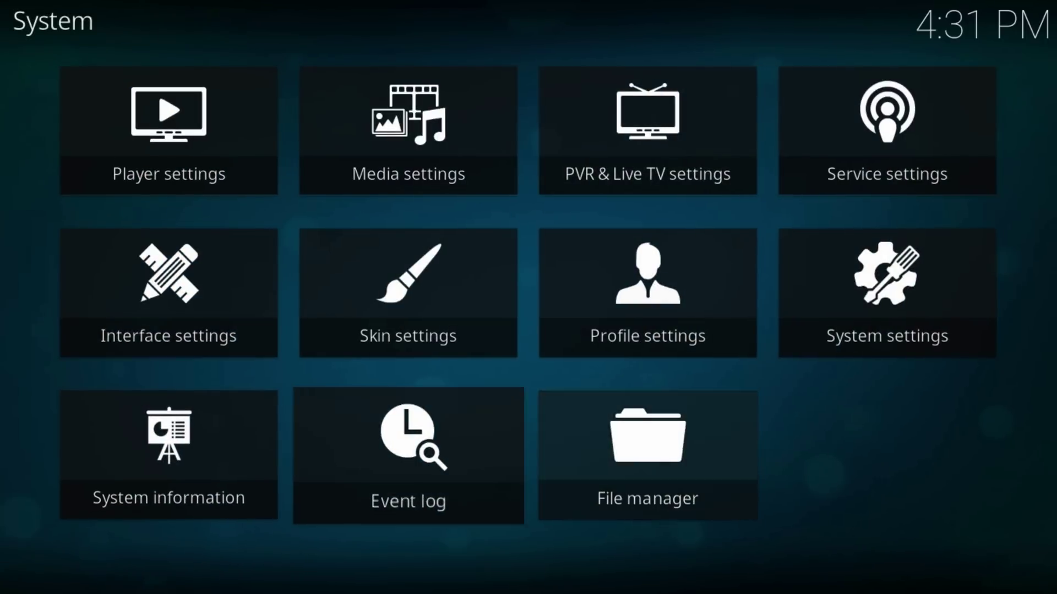
pyautogui.press('Right')
pyautogui.press('Return')
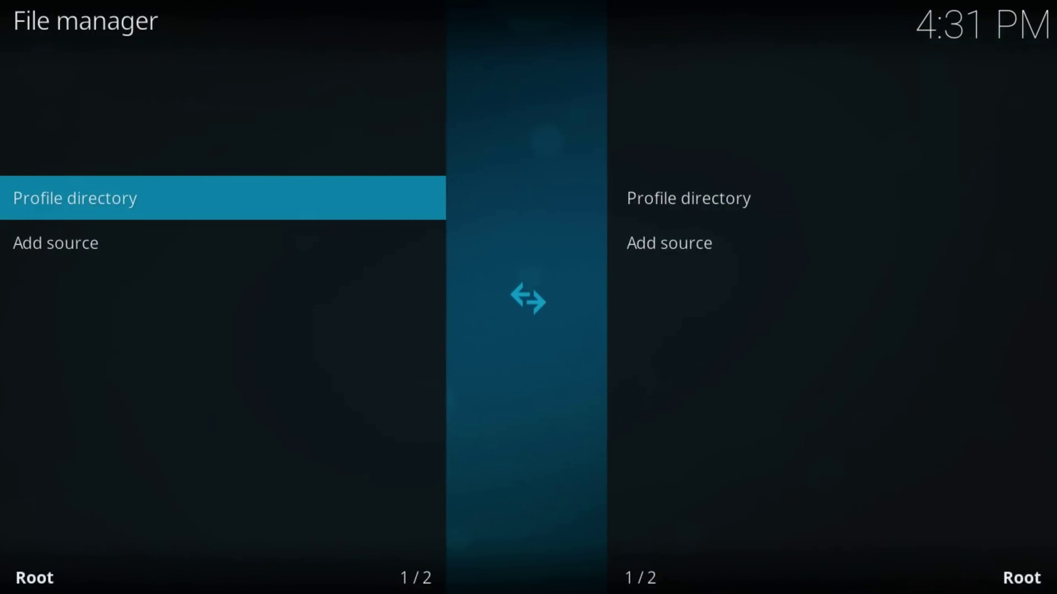